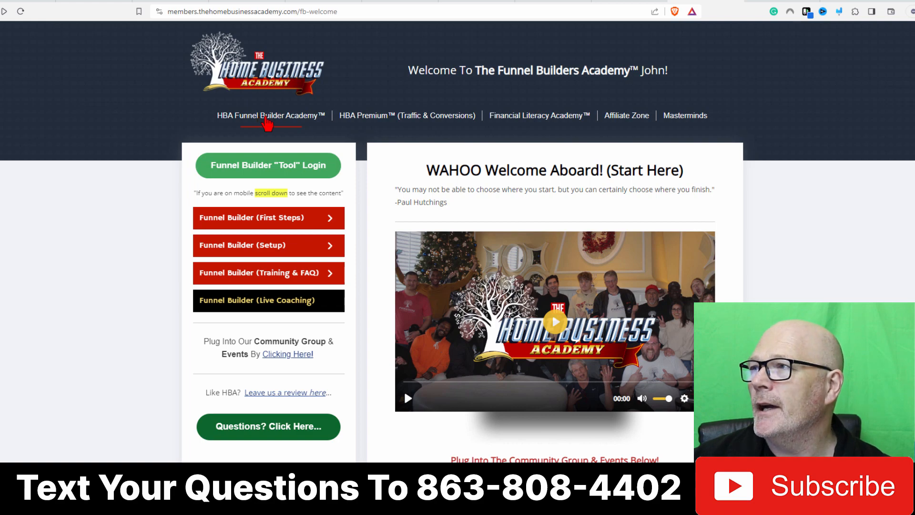
View the YouCanBook.me booking pages dashboard, then return to The Home Business Academy members area.
click(616, 1)
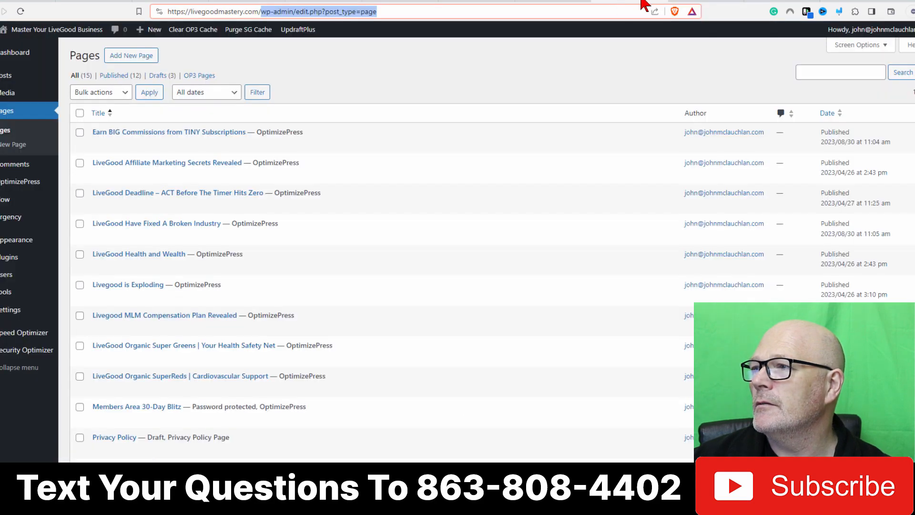
click(699, 1)
click(774, 1)
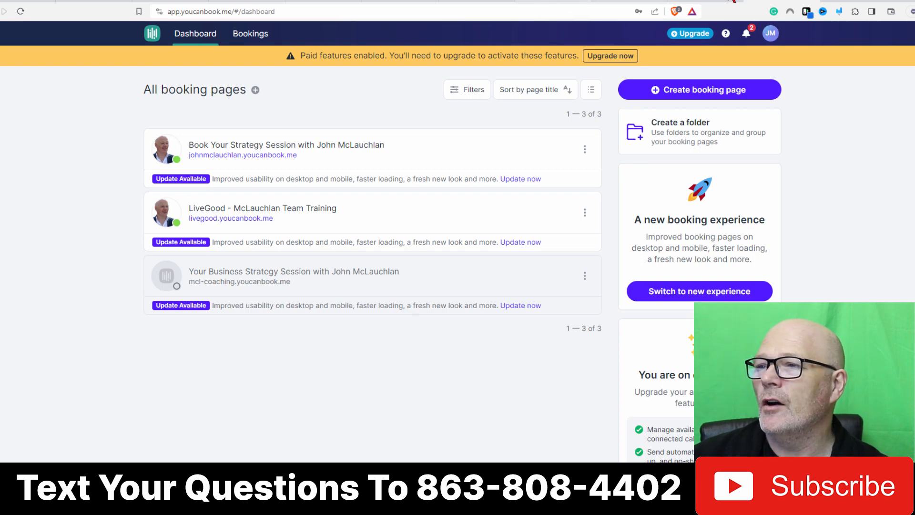
click(733, 2)
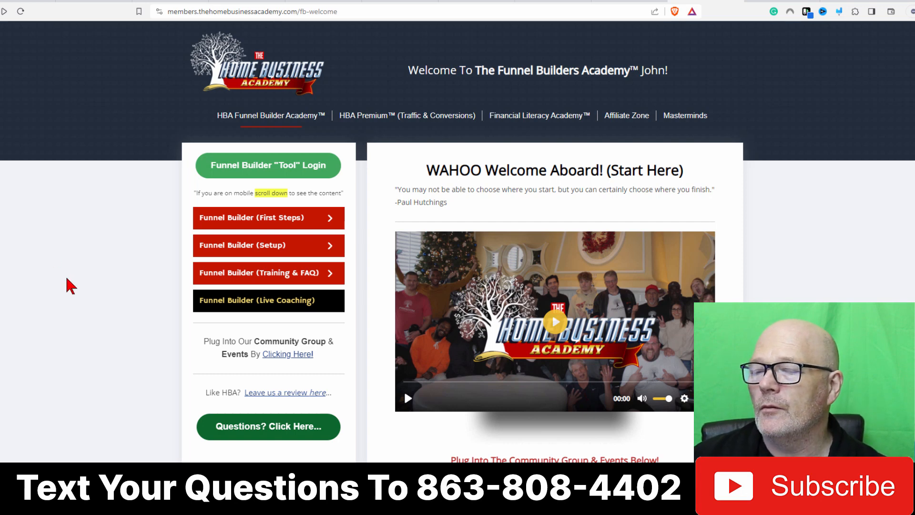
Open the Appointment Booking Widget lesson in the Funnel Builder training and FAQ section and briefly play its video.
click(232, 280)
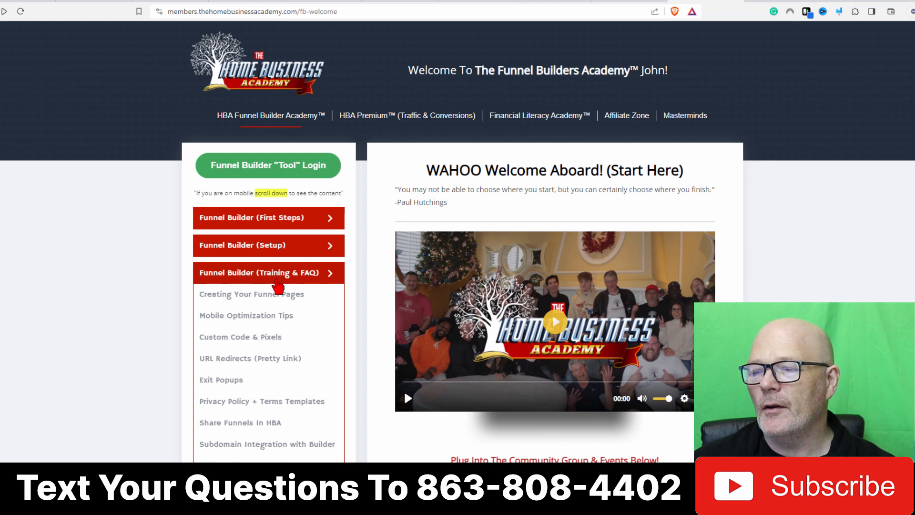
scroll(265, 355, down, 2)
scroll(265, 355, down, 2)
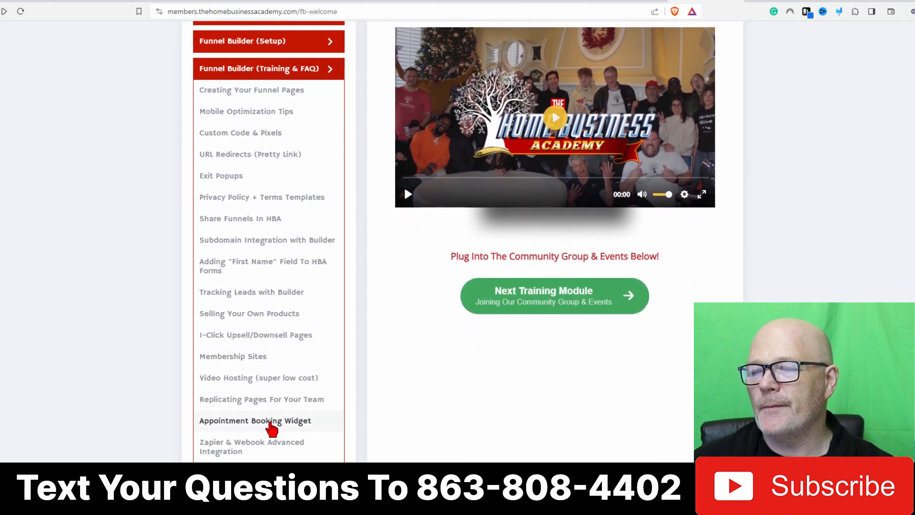
click(269, 422)
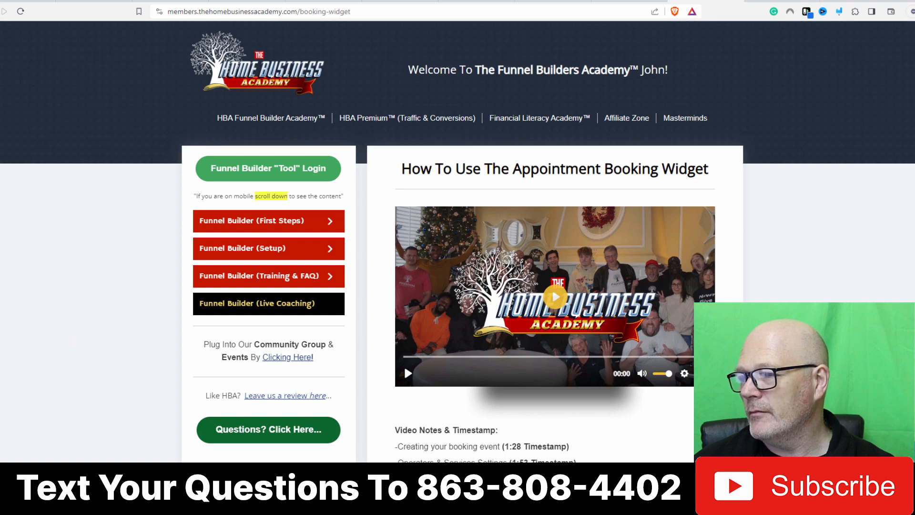
click(409, 372)
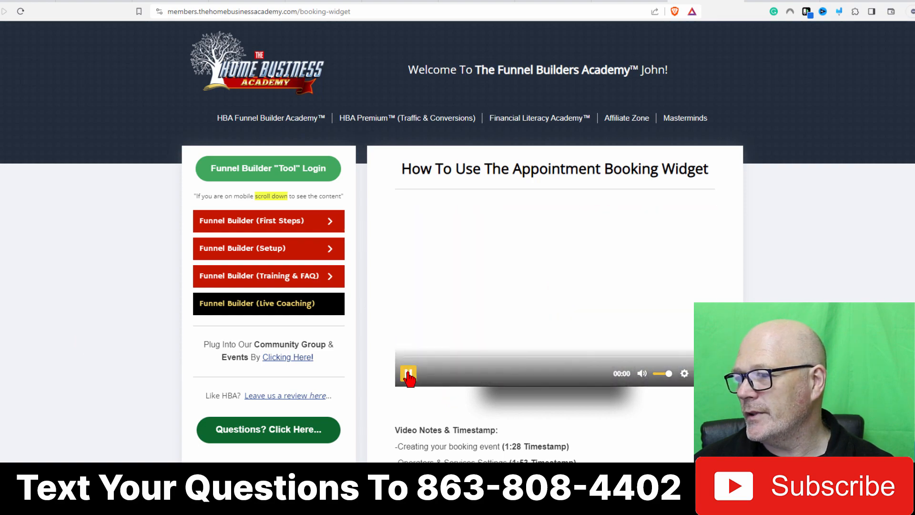
click(408, 373)
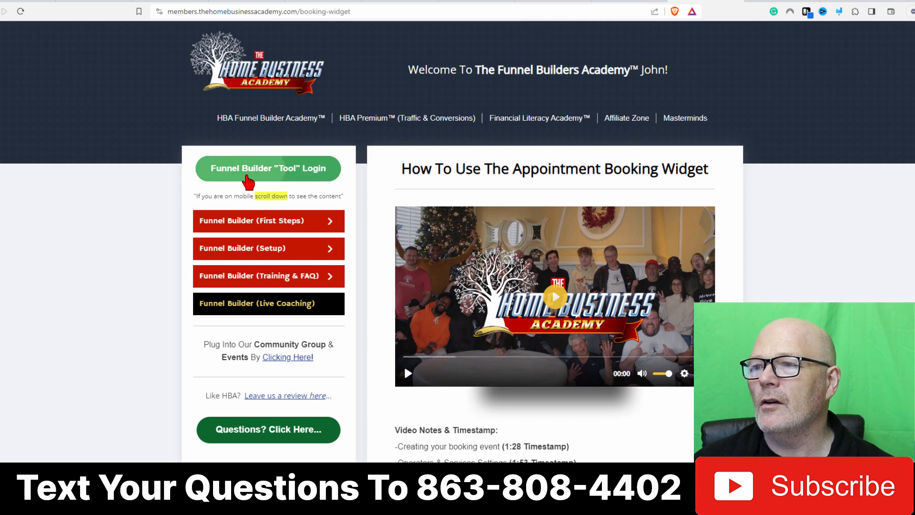
Log in to the HBA Funnel Builder tool with the account e-mail and password.
click(267, 180)
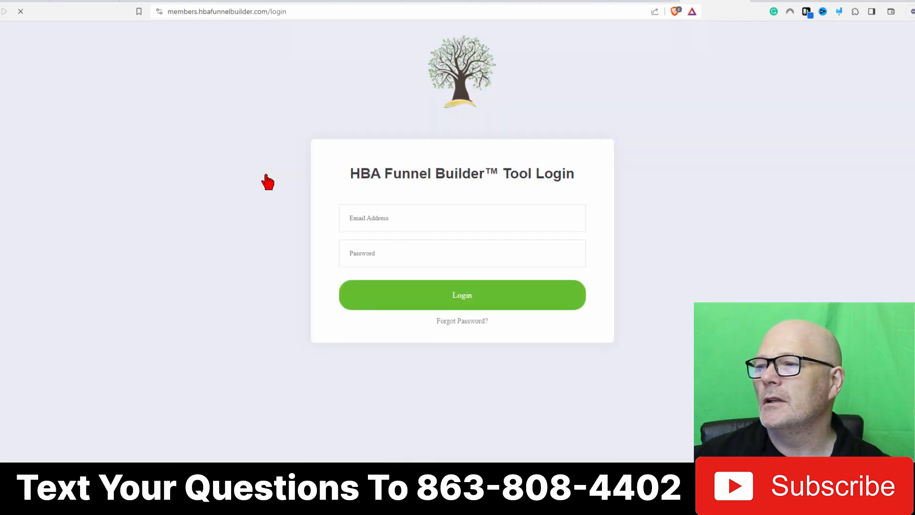
click(353, 218)
click(409, 253)
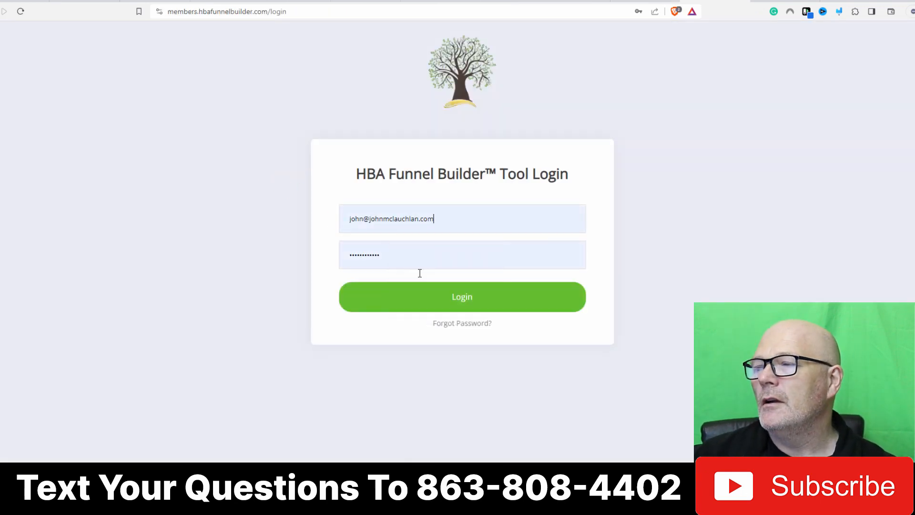
key(Return)
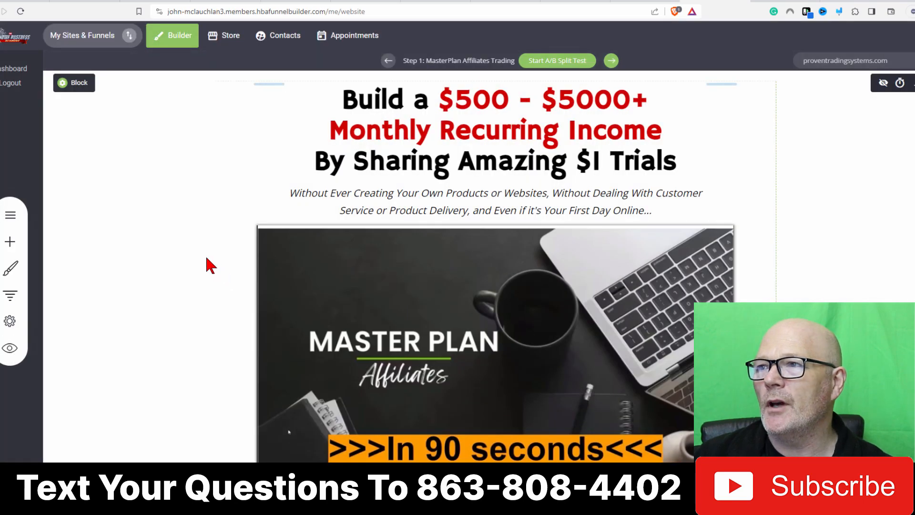
Open the Crypto Trading Consultation booking event and review its name, description, location and meeting reminder.
click(349, 42)
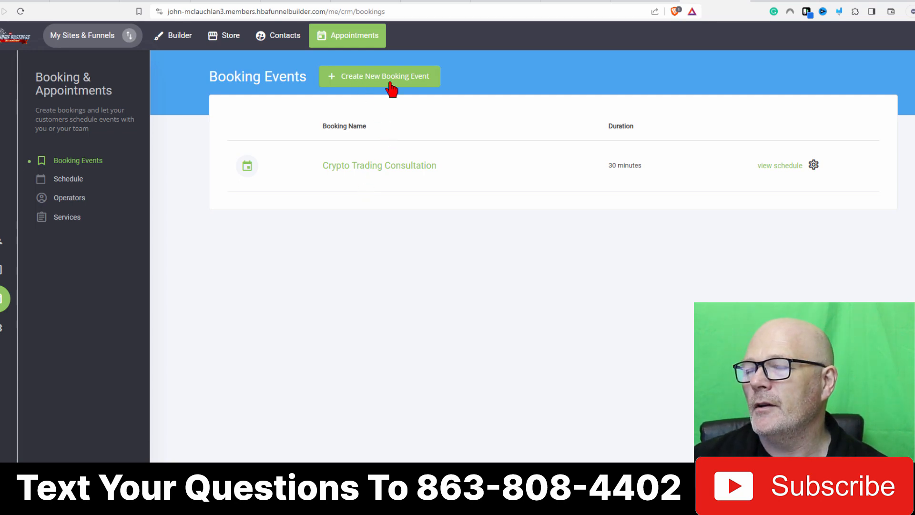
click(364, 165)
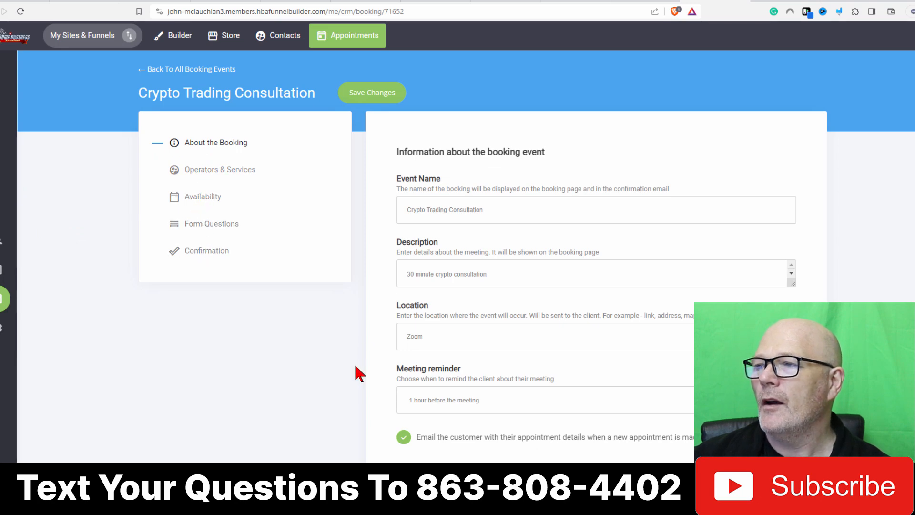
click(415, 209)
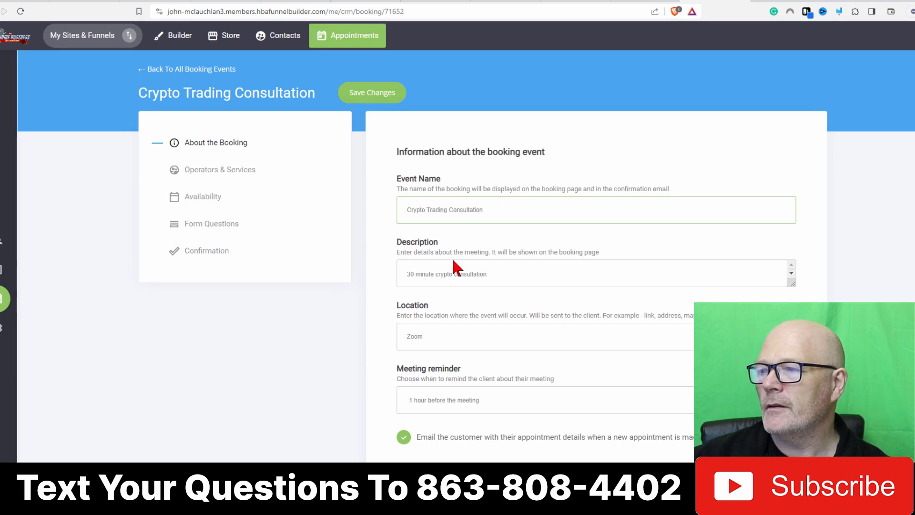
click(410, 273)
click(449, 338)
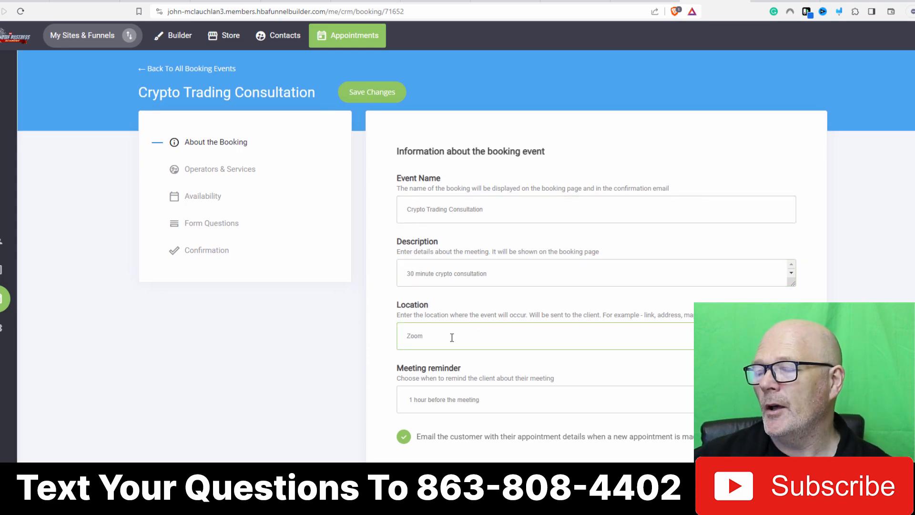
scroll(452, 339, down, 1)
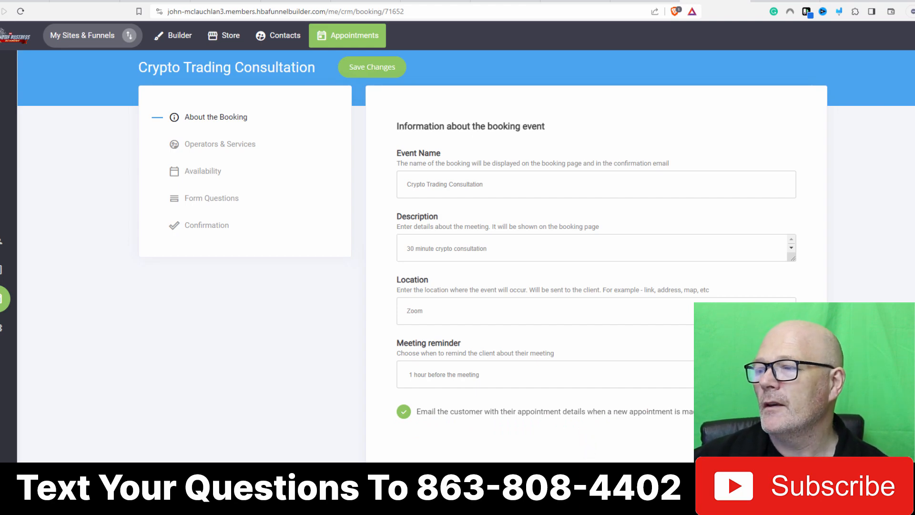
Review the booking event's operators, meeting duration, weekly availability, increments, scheduling notice and appointment buffer.
click(637, 480)
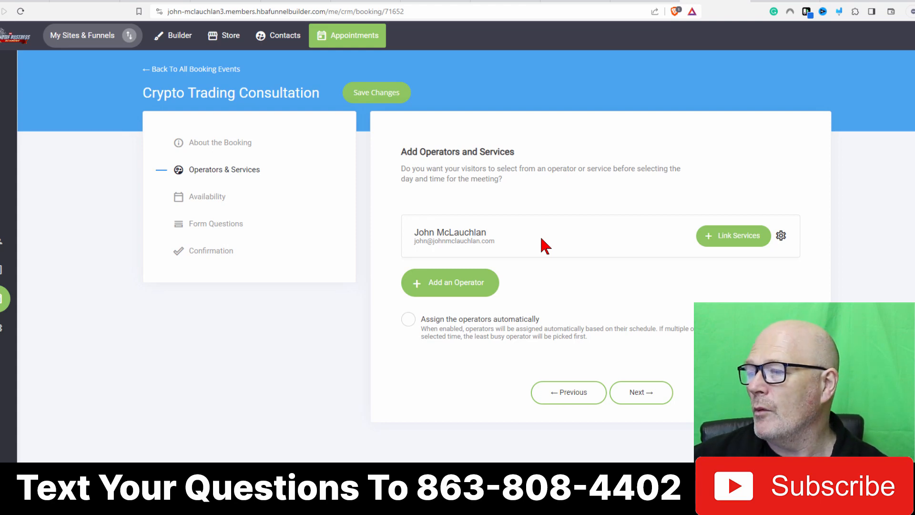
click(639, 400)
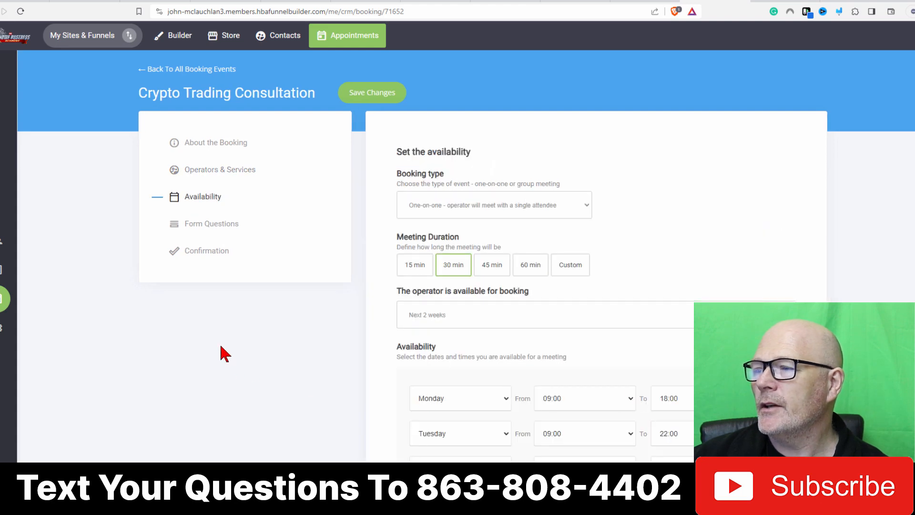
scroll(224, 355, down, 1)
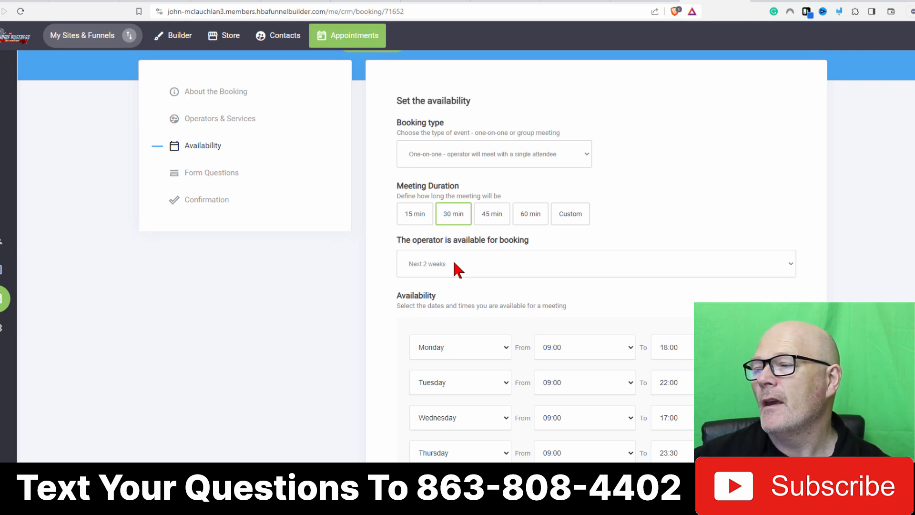
scroll(300, 313, down, 2)
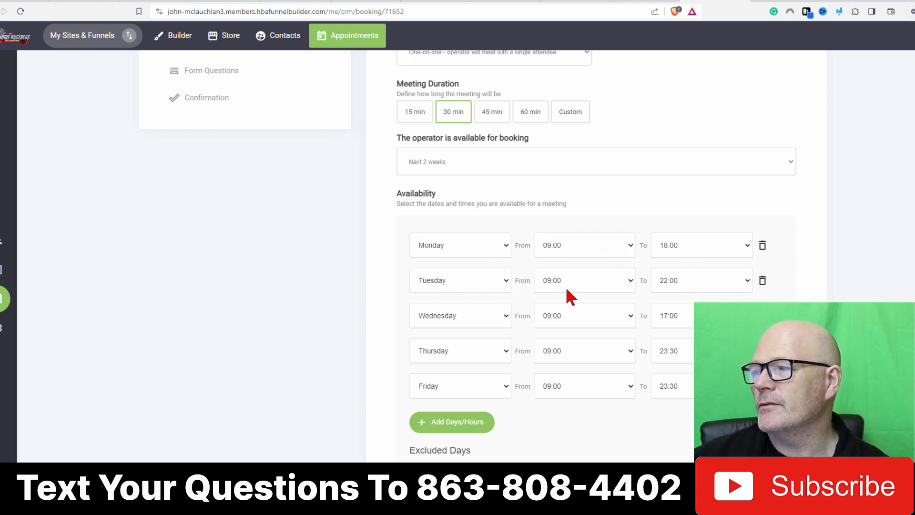
scroll(436, 324, down, 2)
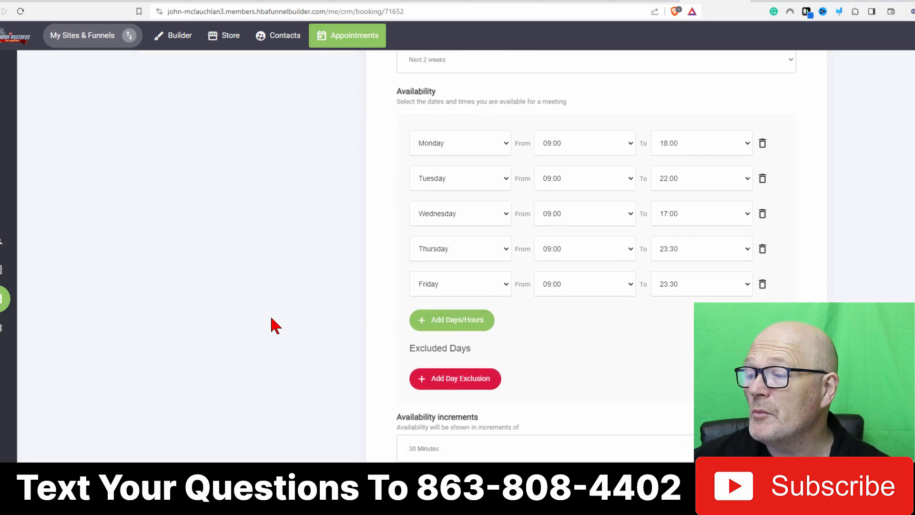
scroll(279, 323, down, 3)
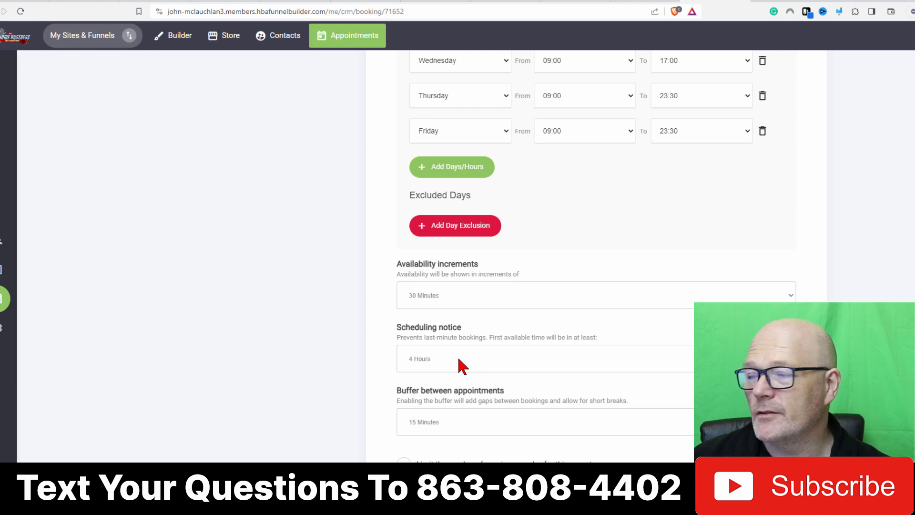
scroll(353, 338, down, 1)
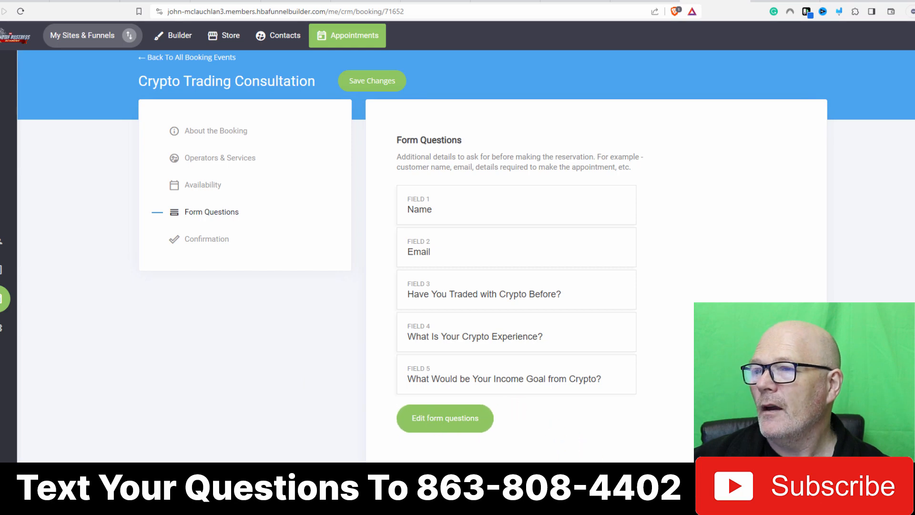
Check the booking event's confirmation message settings, glancing back at the Appointment Booking Widget lesson.
click(206, 239)
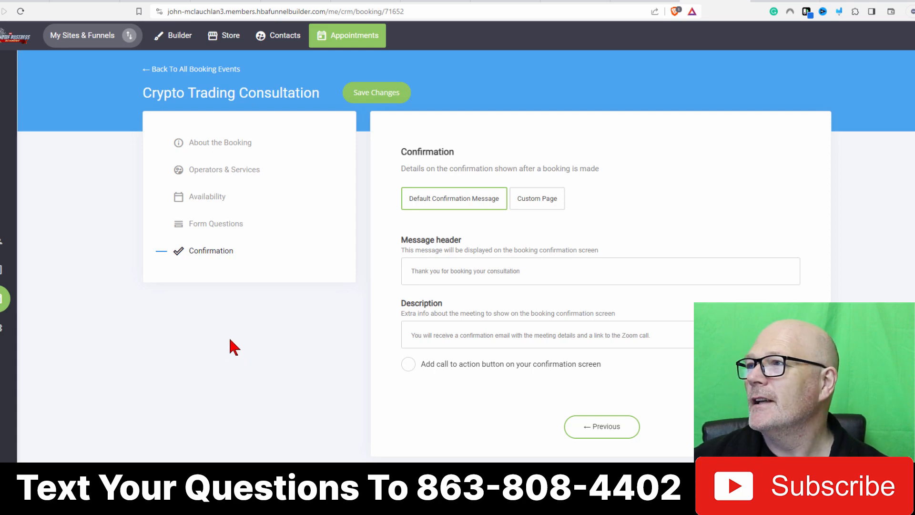
click(649, 1)
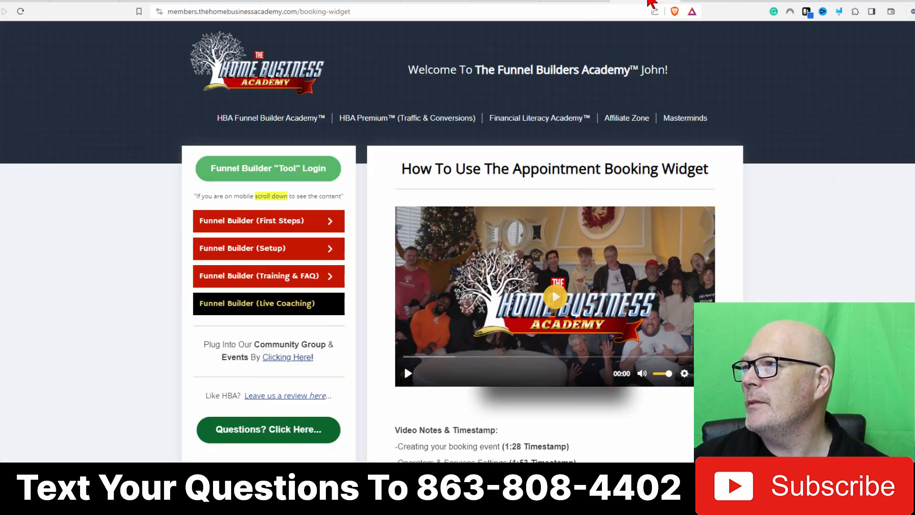
click(698, 1)
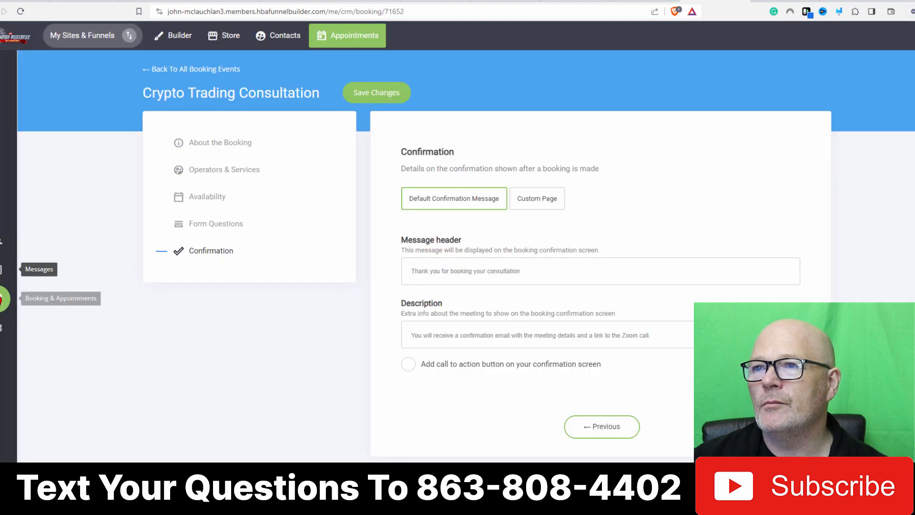
Leave the booking event without saving changes, return to the funnel page in the Builder and open its Global Styling options.
click(177, 42)
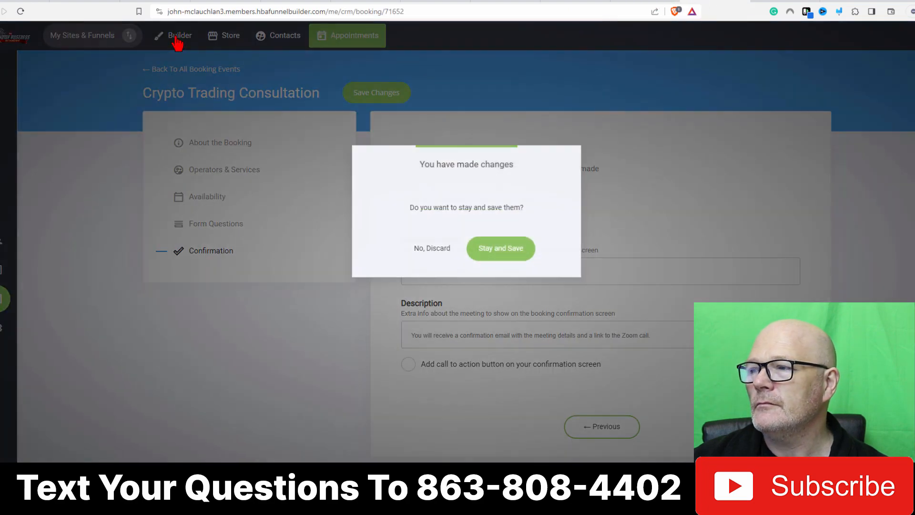
click(431, 248)
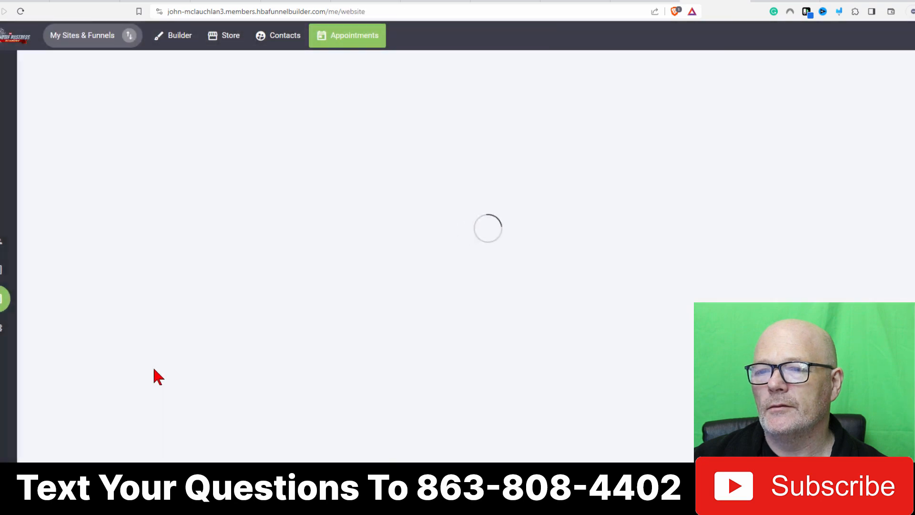
click(11, 298)
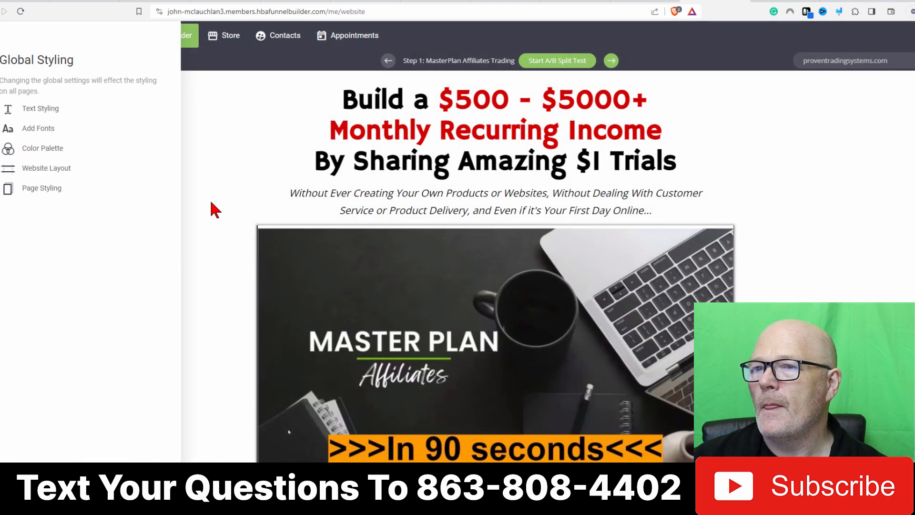